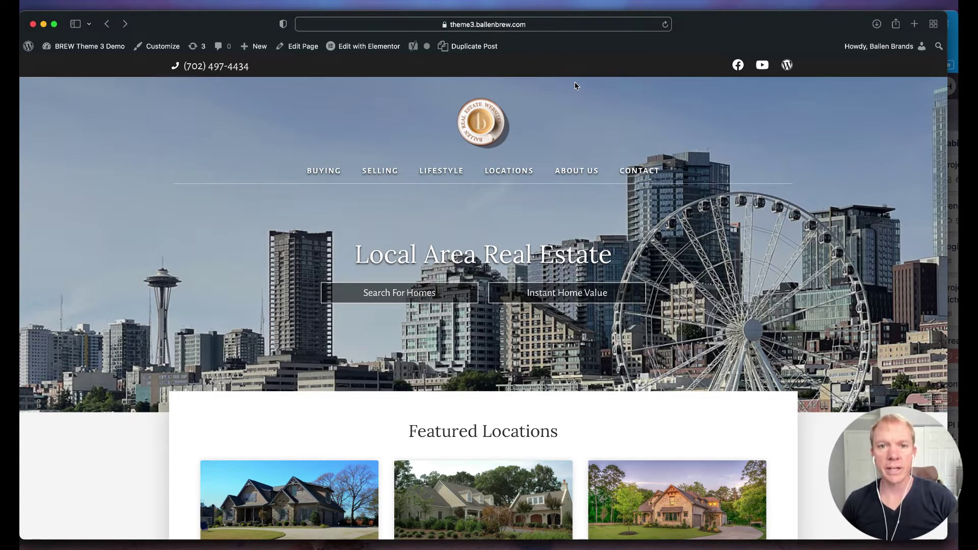
- Open the theme1 demo site in a new tab, then switch back to the 'Home - BREW Theme 3 Demo' tab
key("super+t")
type("them")
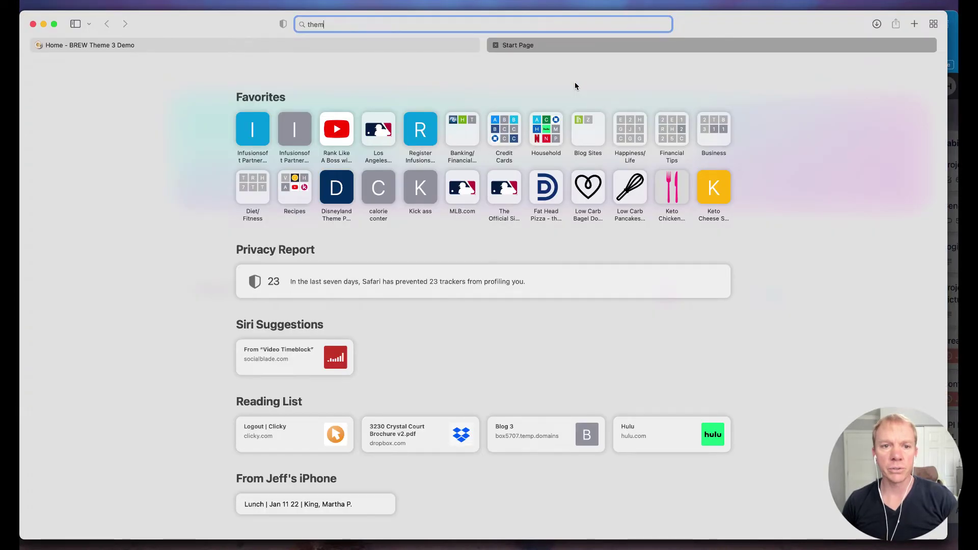
type("e1")
key("Return")
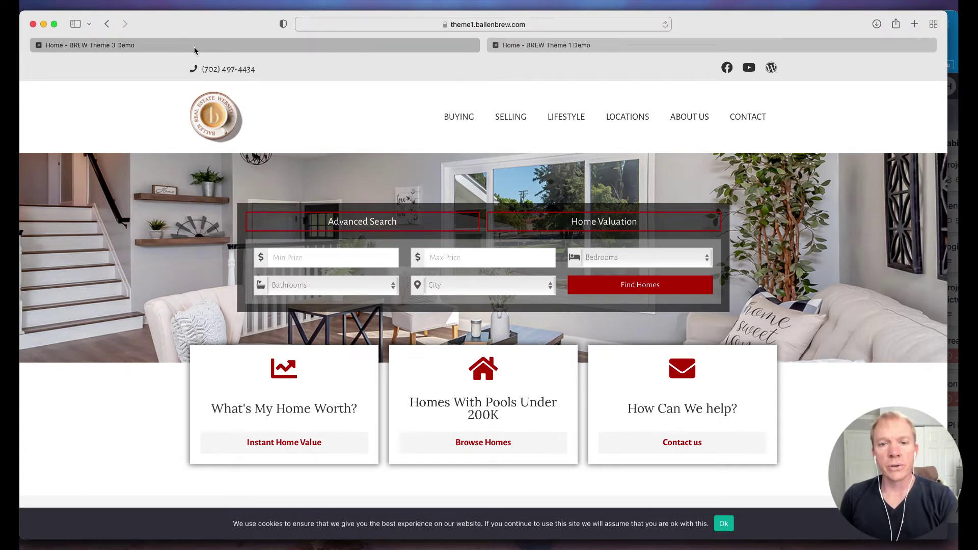
mouse_move(194, 50)
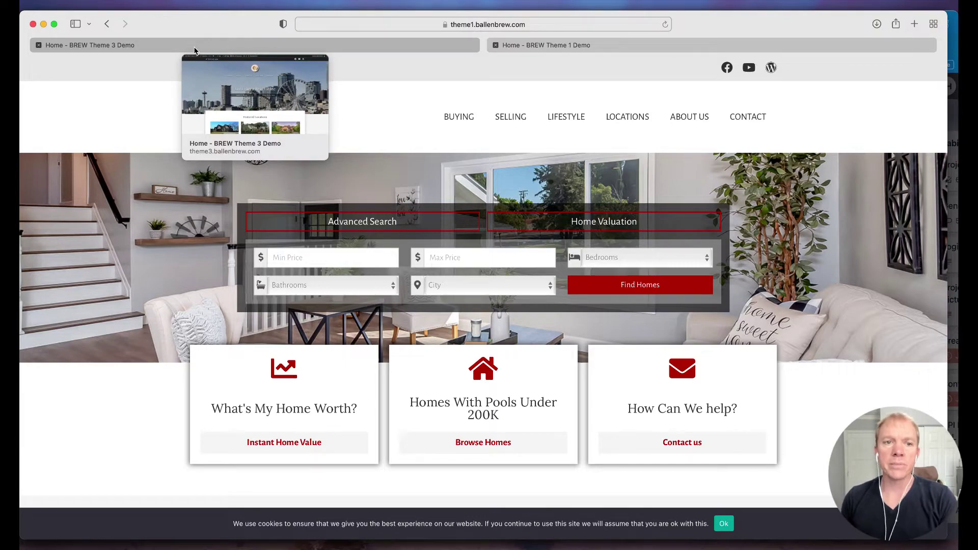
left_click(194, 50)
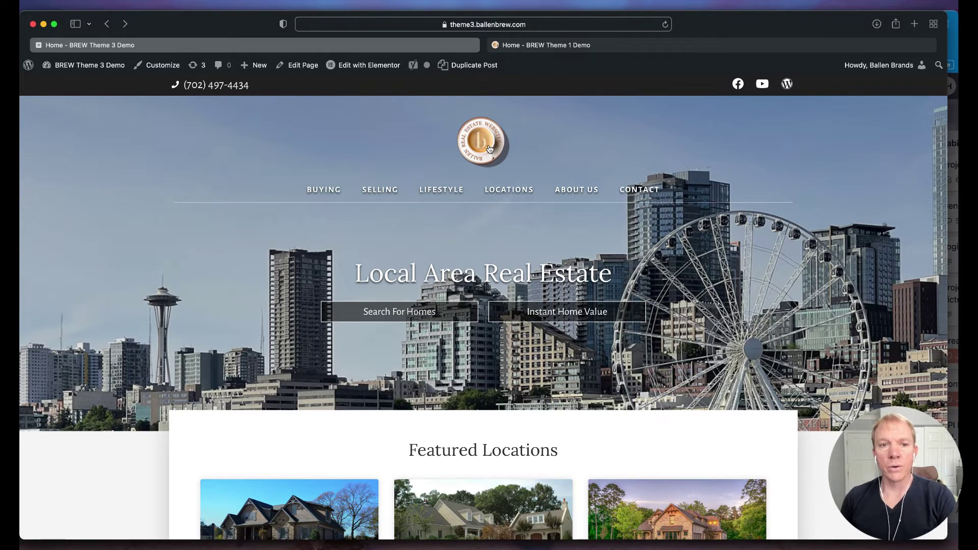
- Open the Home Page Header template in Elementor from the admin bar's Edit with Elementor menu
mouse_move(373, 67)
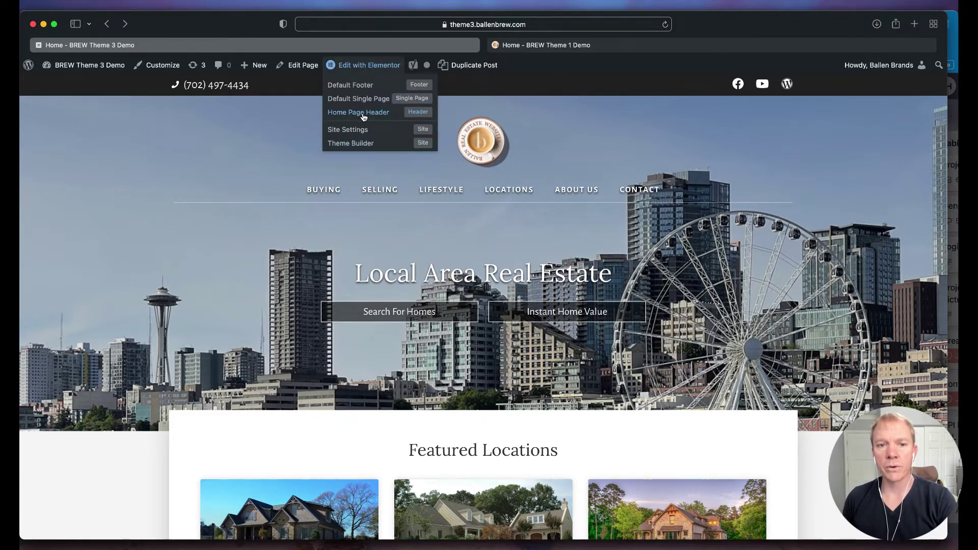
left_click(360, 117)
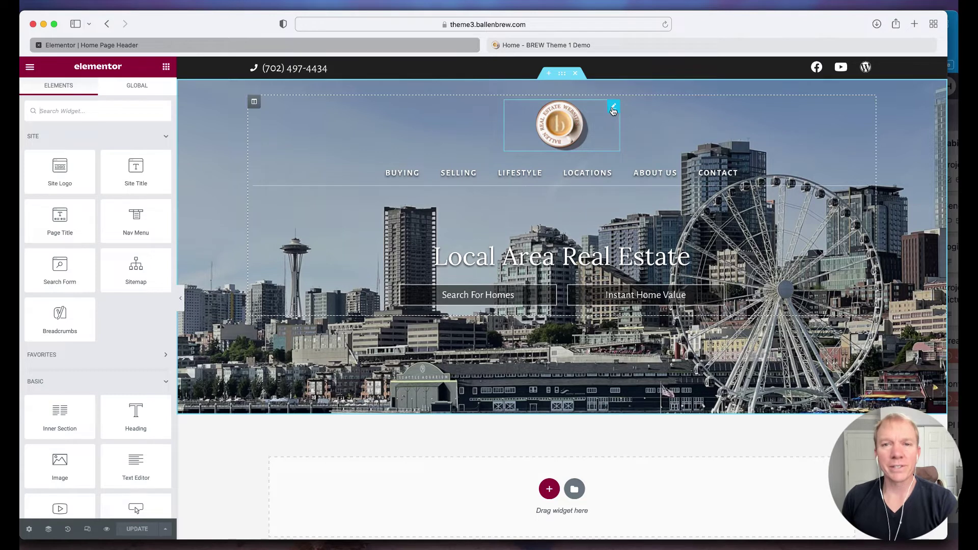
- Review the Site Logo widget's settings, then switch the panel to Elementor's main menu
left_click(612, 106)
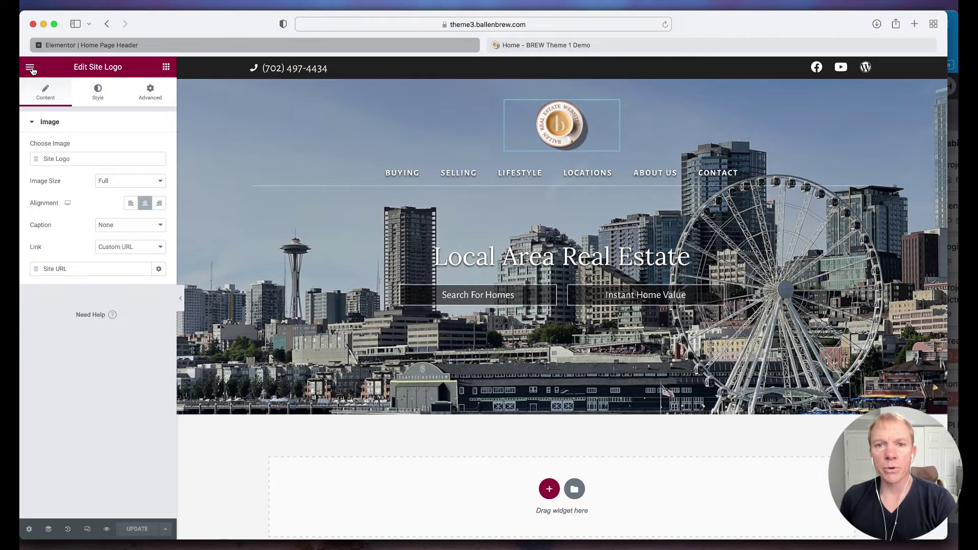
left_click(31, 68)
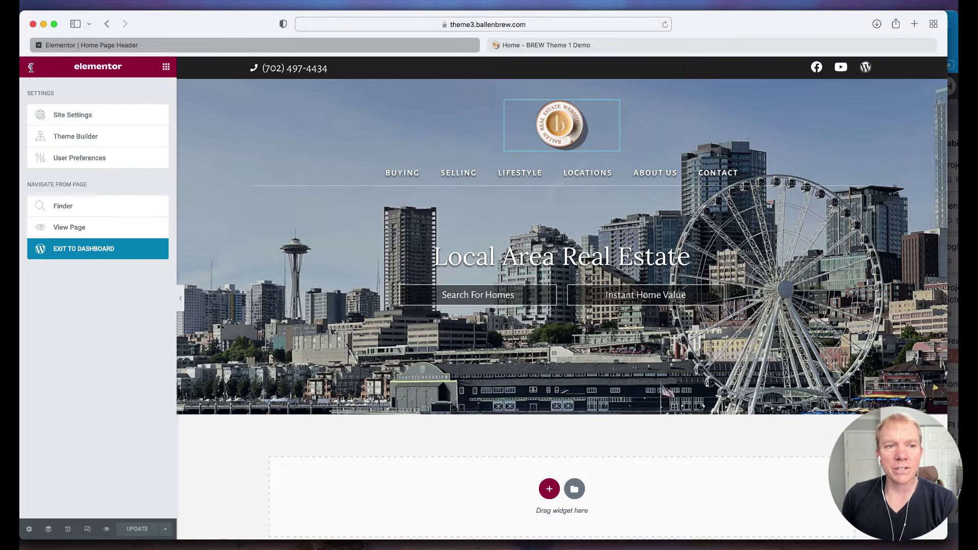
- Go to Site Settings > Site Identity and start choosing a new site logo image
left_click(85, 116)
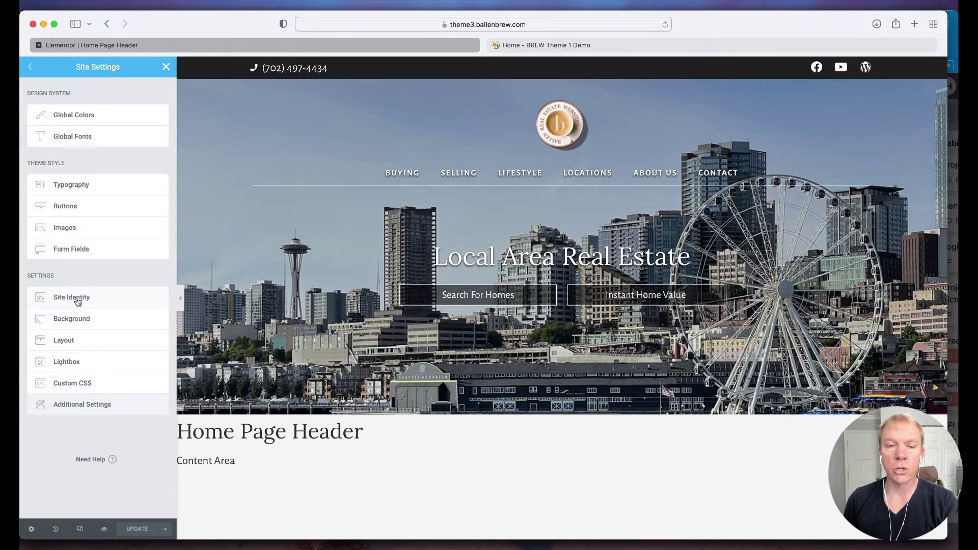
left_click(77, 300)
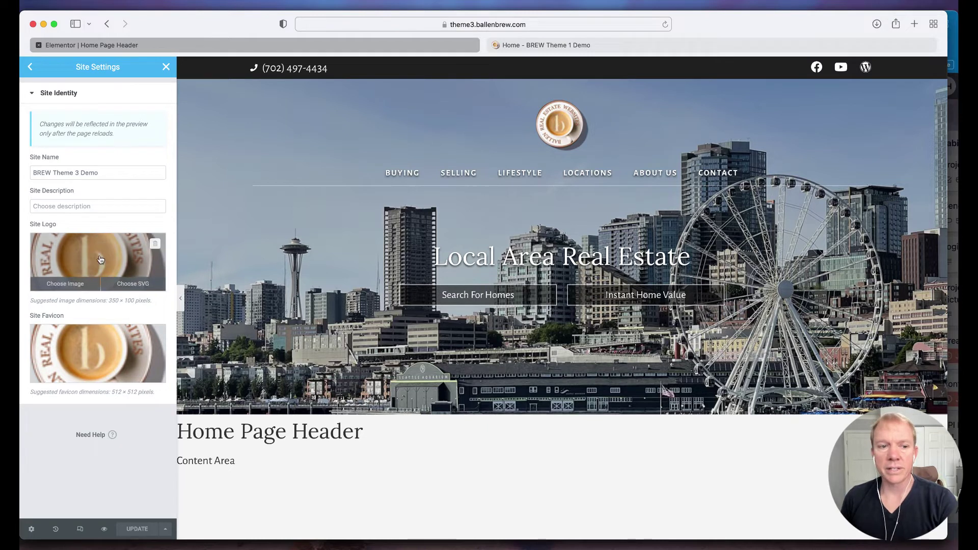
left_click(73, 267)
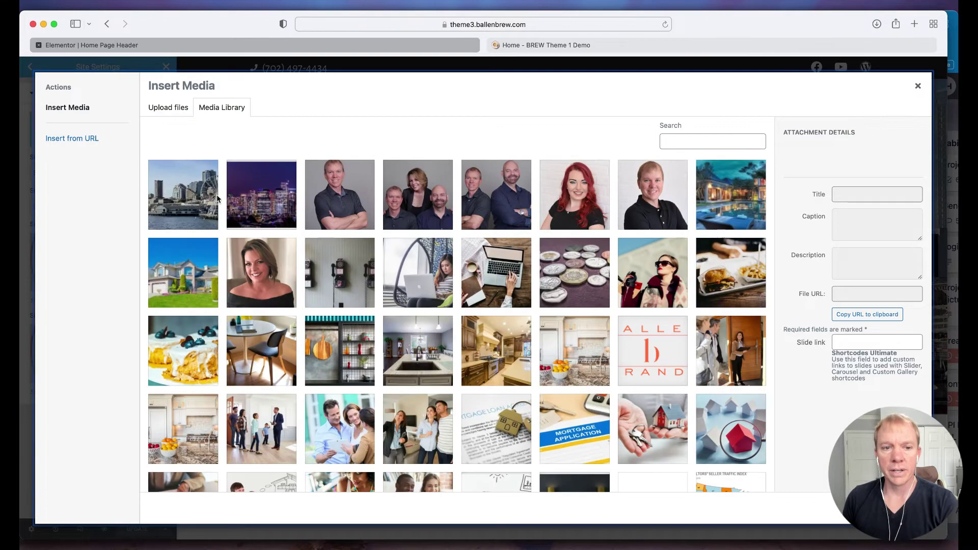
- Set ballen-brands-logo-orange.png as the Site Identity logo and save with UPDATE
scroll(633, 313, "down", 2)
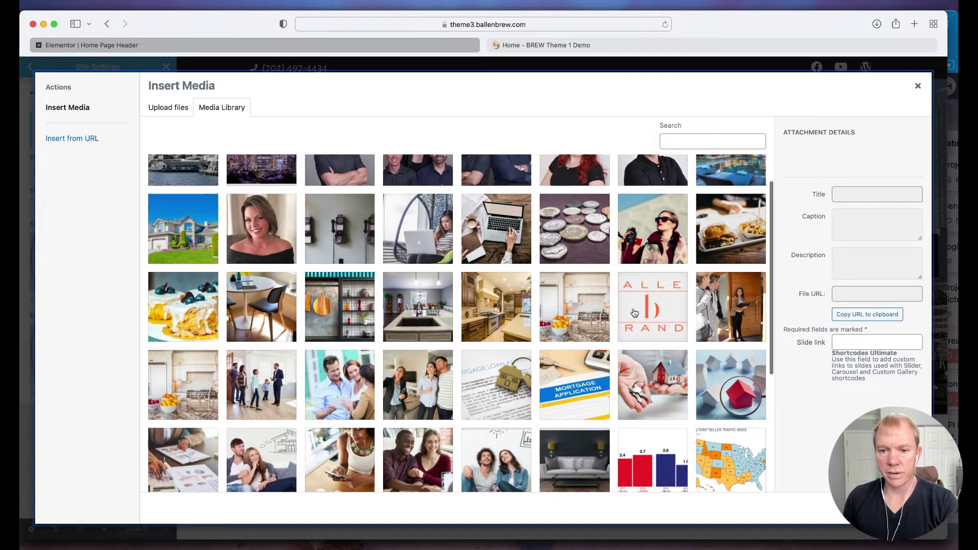
left_click(645, 303)
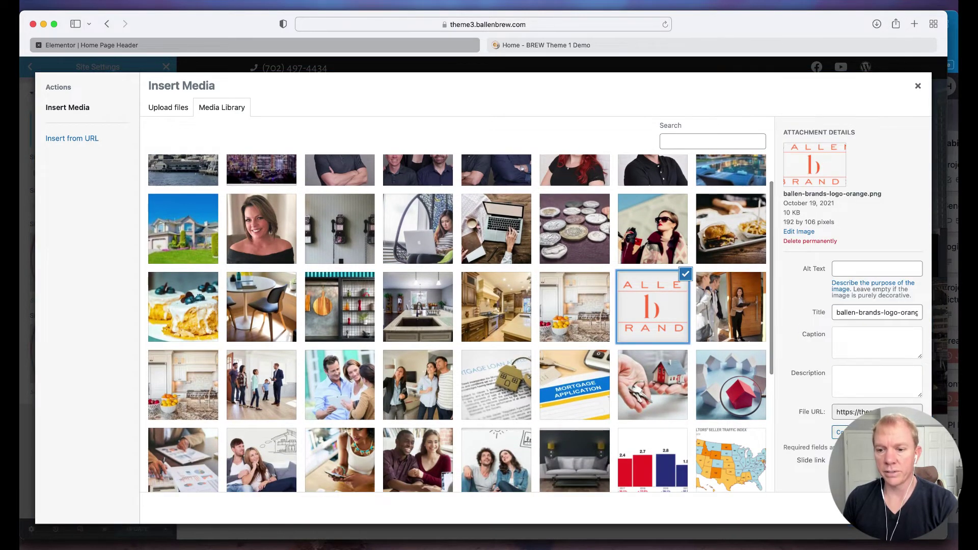
double_click(620, 275)
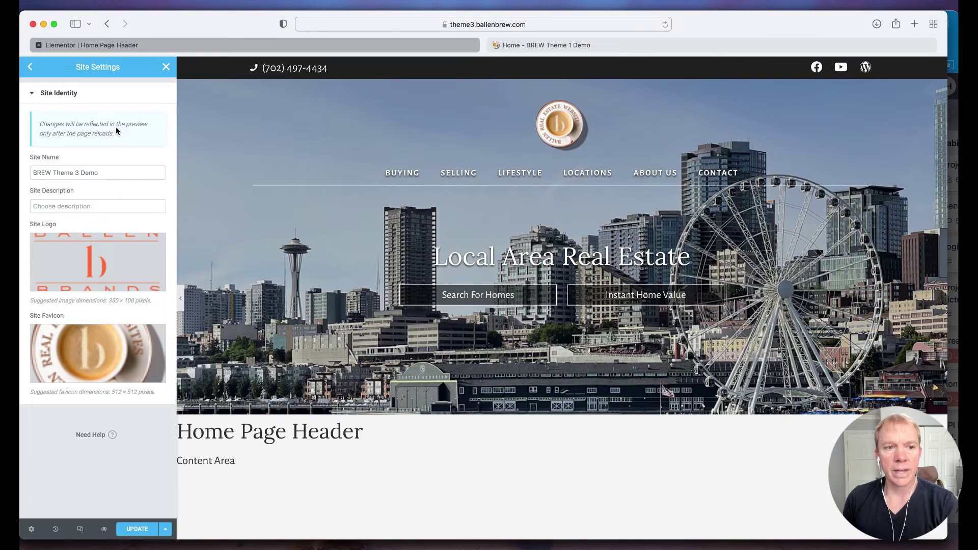
left_click(152, 530)
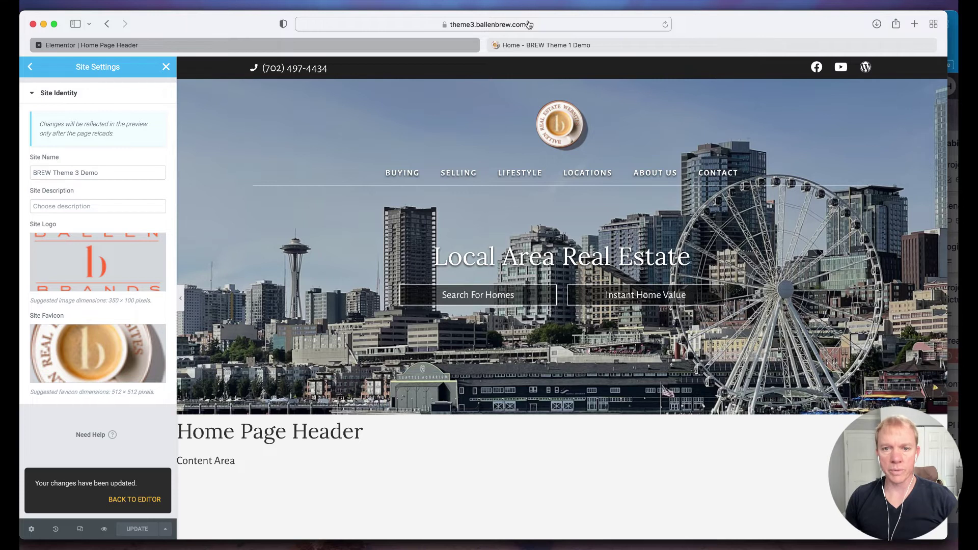
- Load the theme1 and theme3 demo sites in new tabs, then close the Theme 3 tab
key("super+t")
type("th")
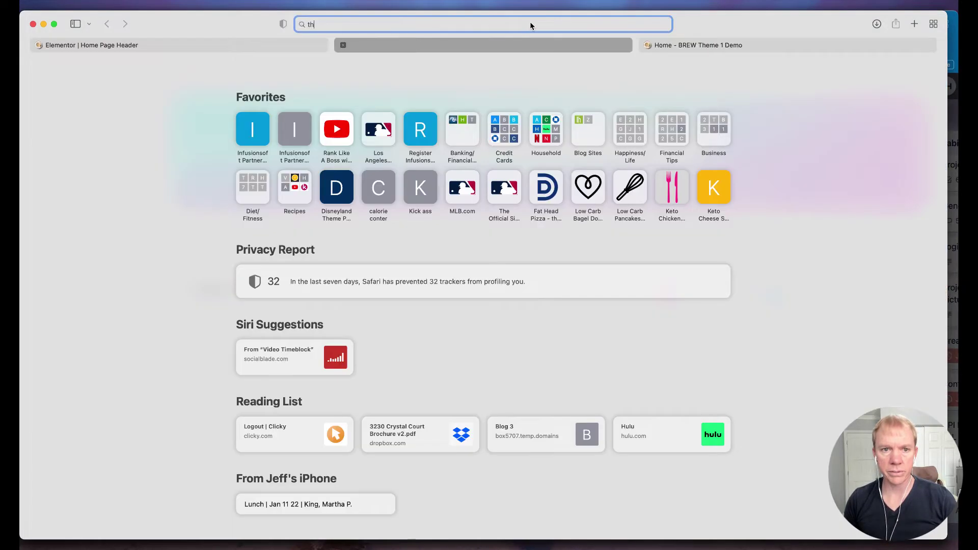
type("eme")
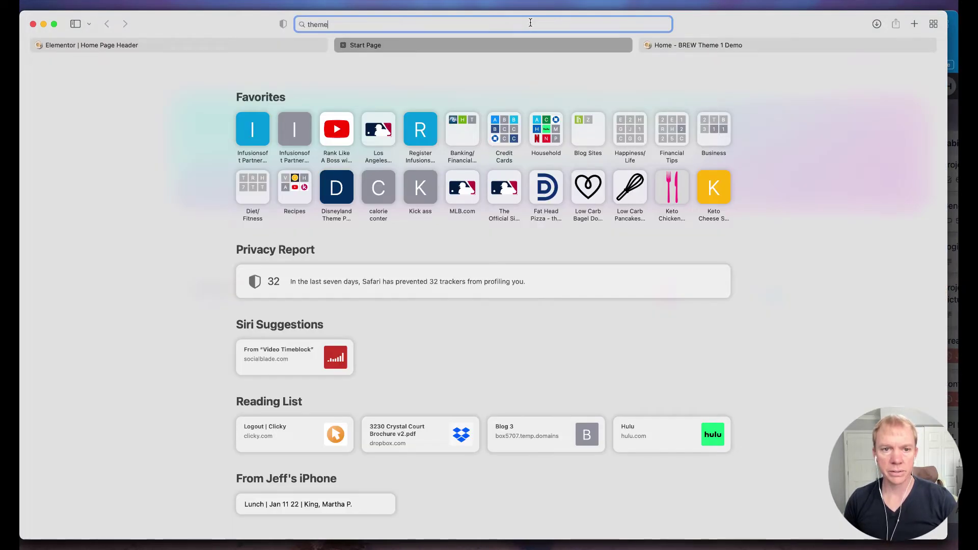
key("Return")
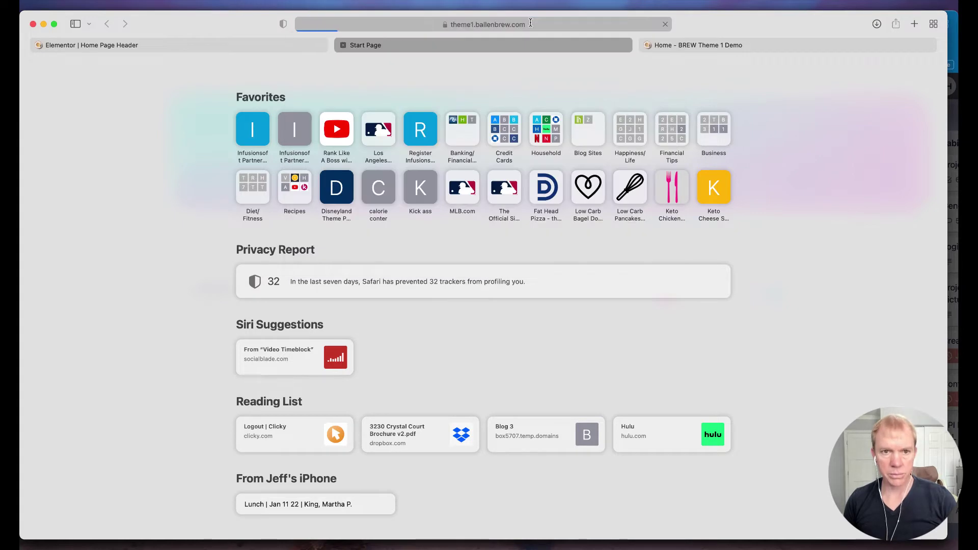
key("super+t")
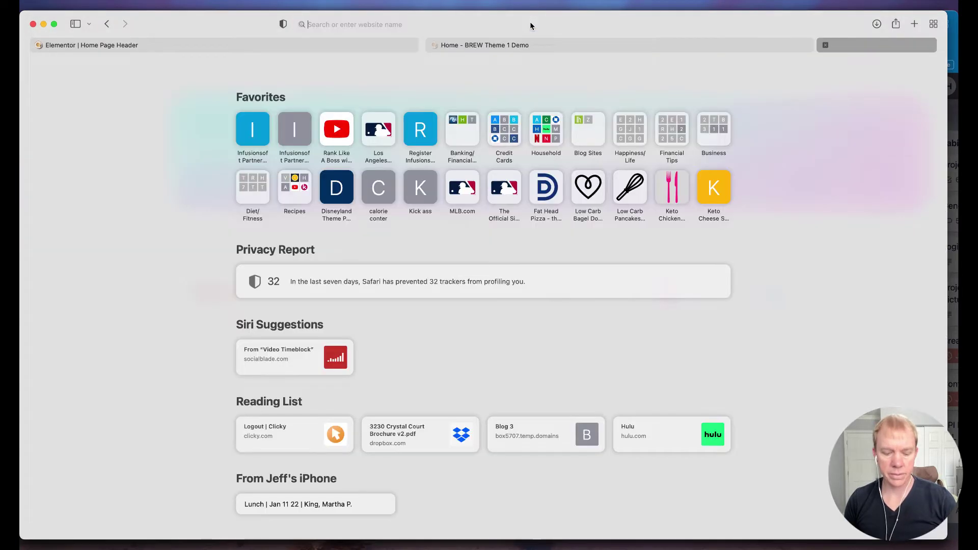
type("theme3")
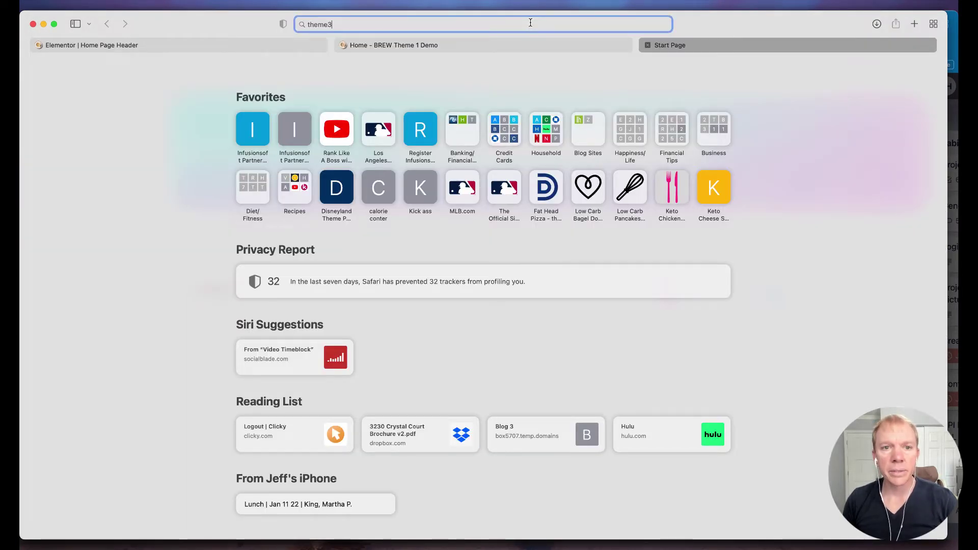
key("Return")
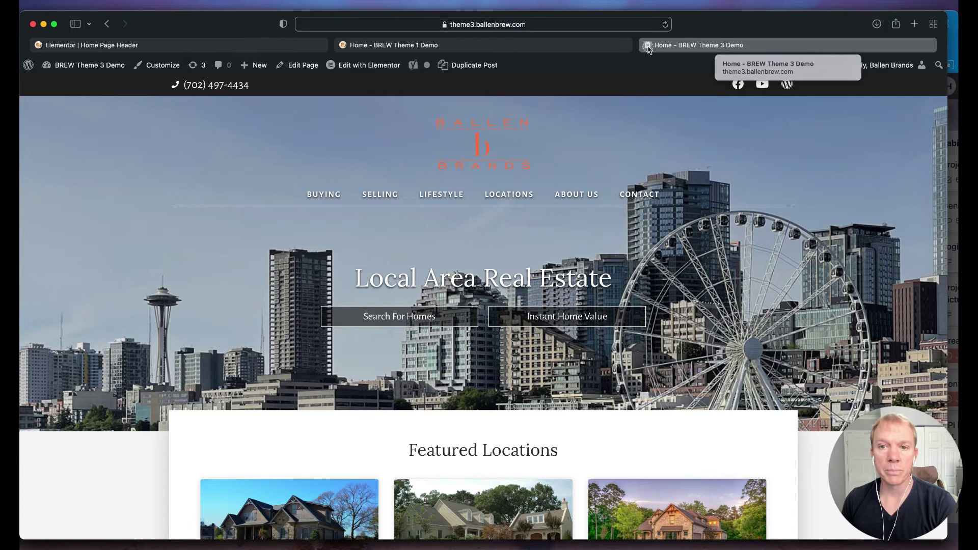
left_click(648, 46)
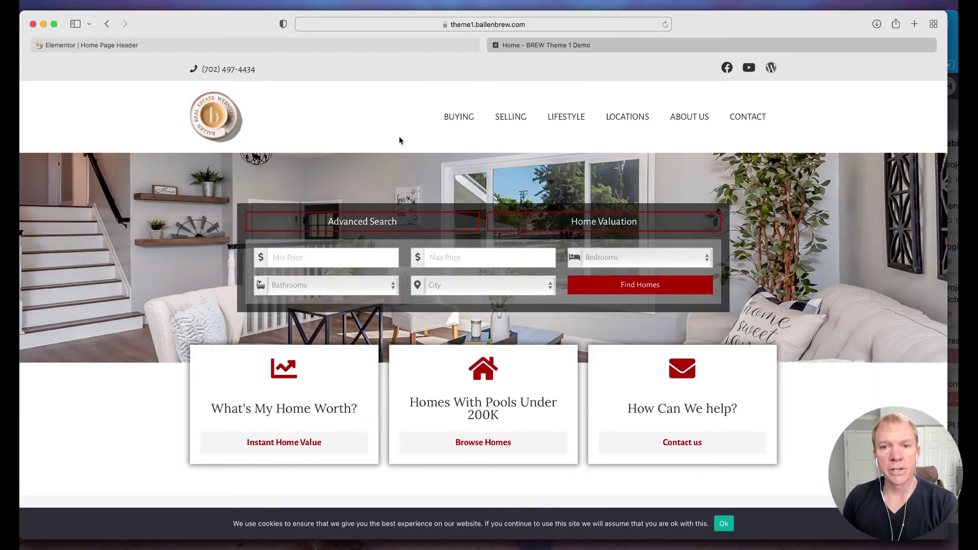
left_click(310, 48)
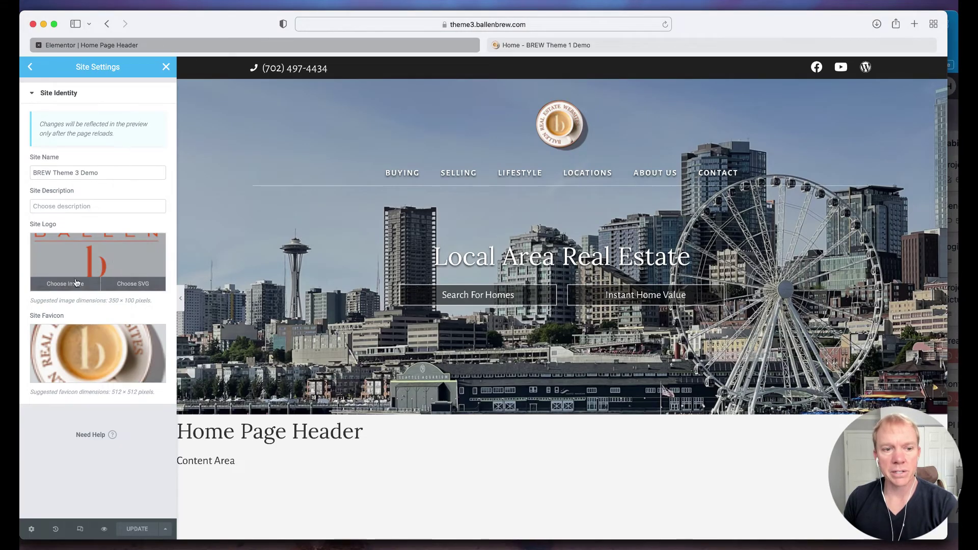
left_click(75, 284)
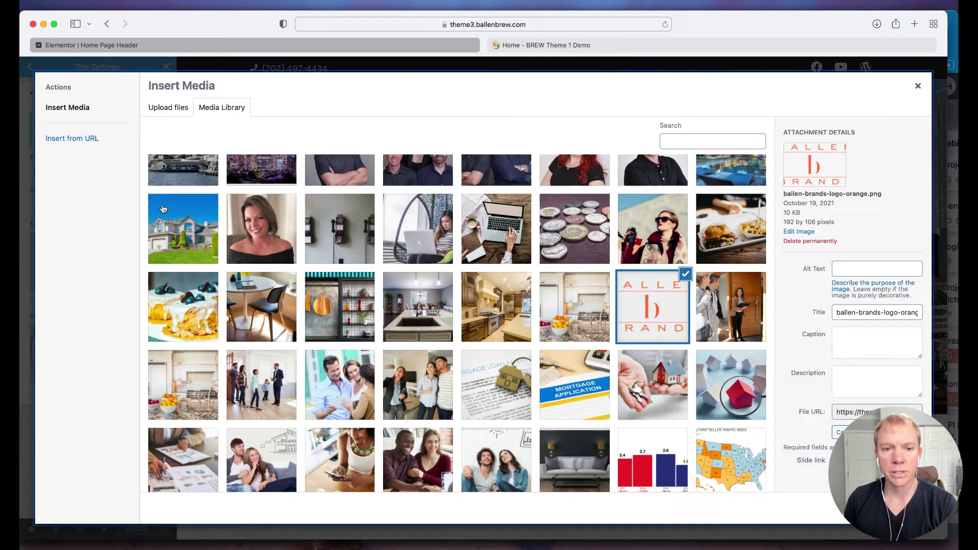
scroll(254, 214, "up", 2)
scroll(511, 305, "down", 5)
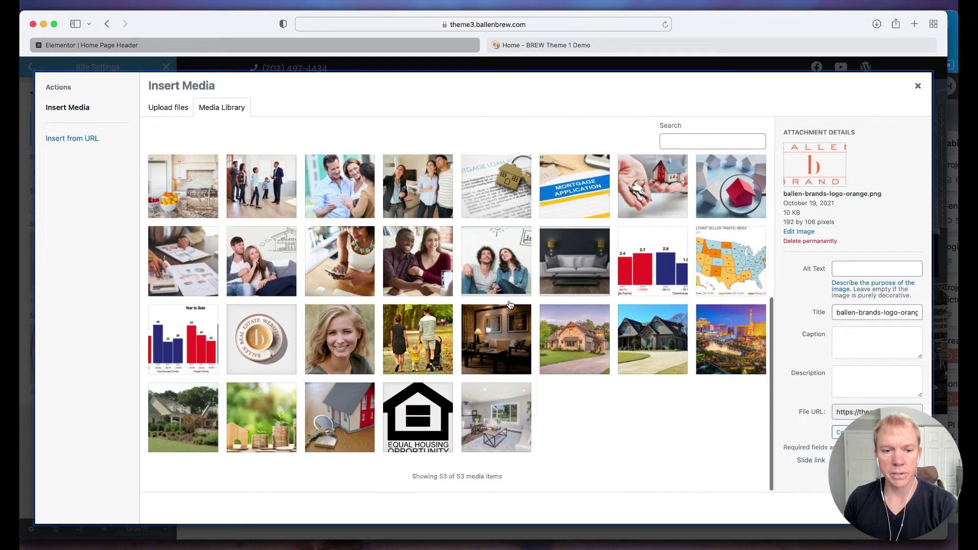
left_click(278, 349)
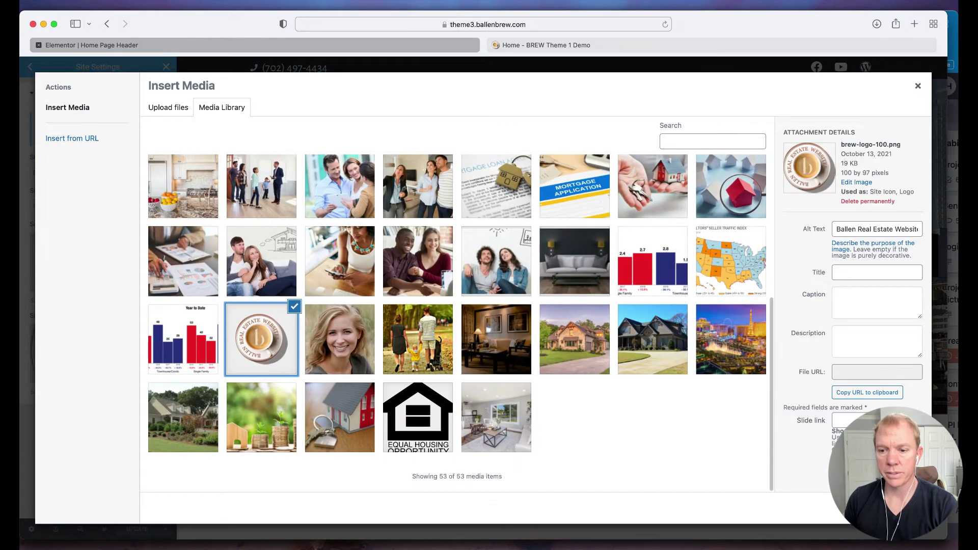
left_click(896, 508)
mouse_move(74, 348)
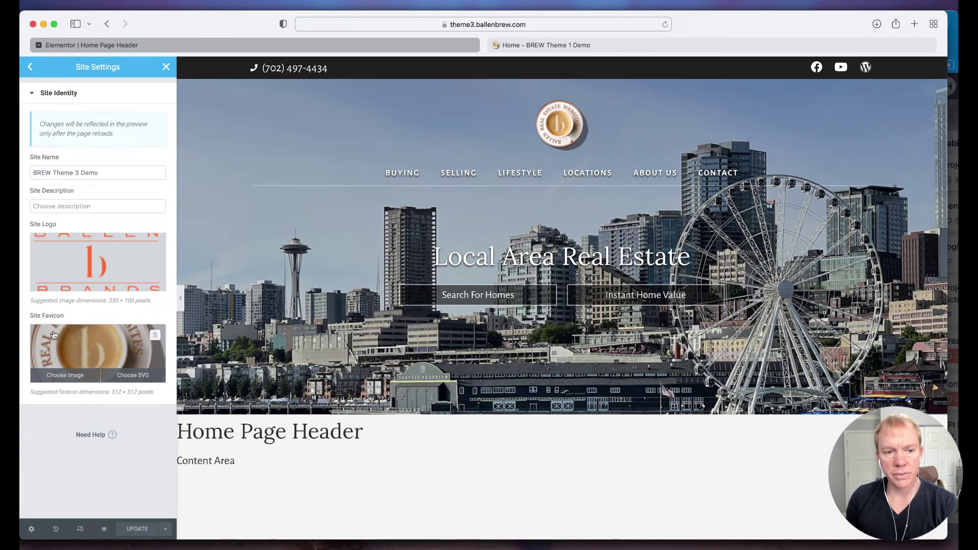
left_click_drag(29, 317, 65, 318)
mouse_move(101, 351)
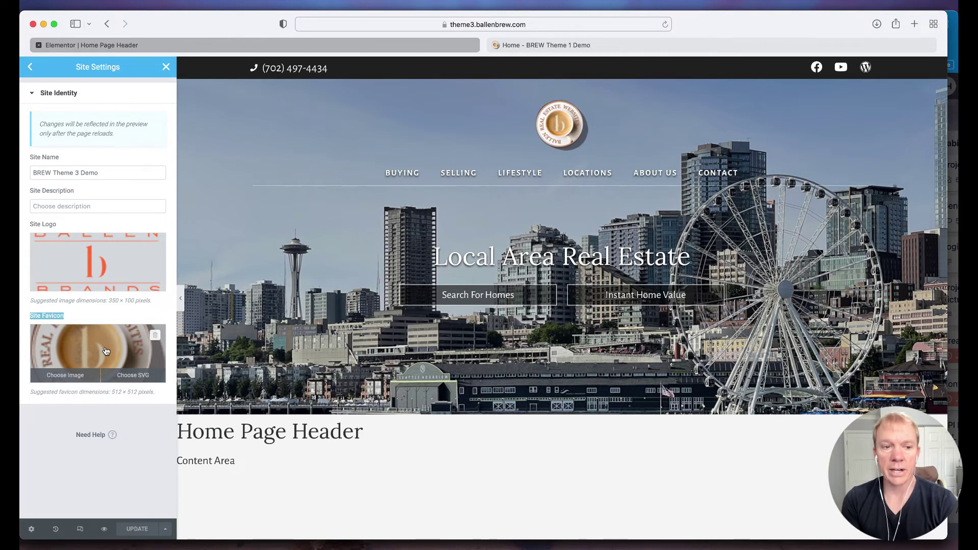
mouse_move(89, 273)
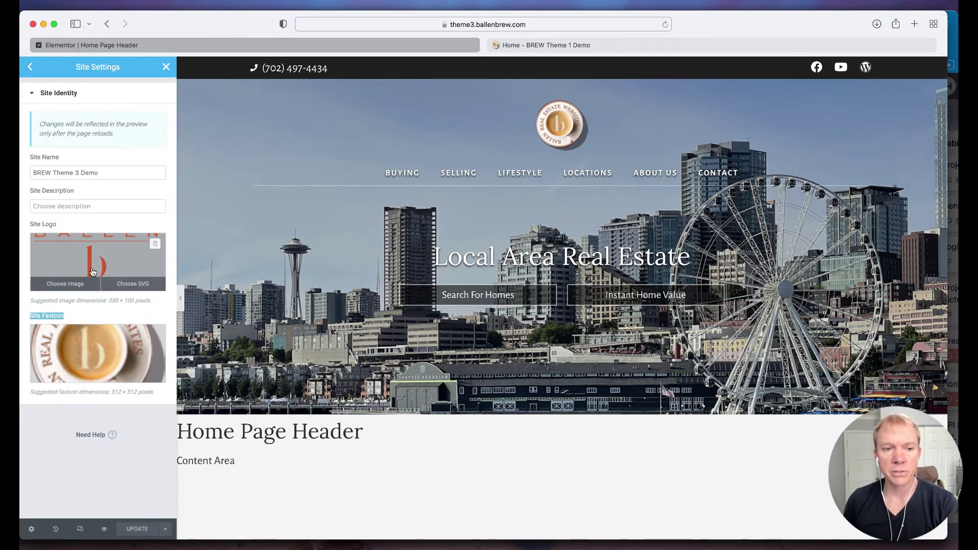
left_click(70, 281)
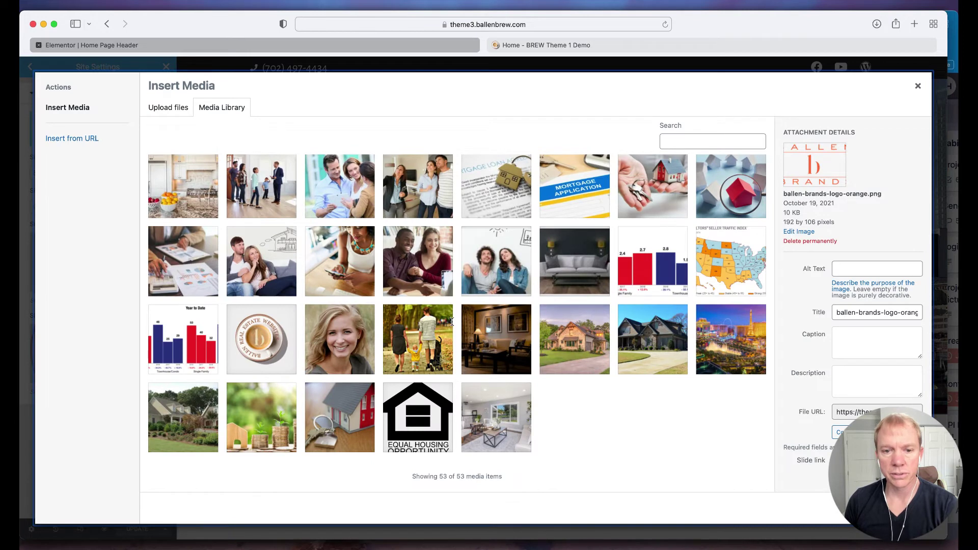
left_click(243, 346)
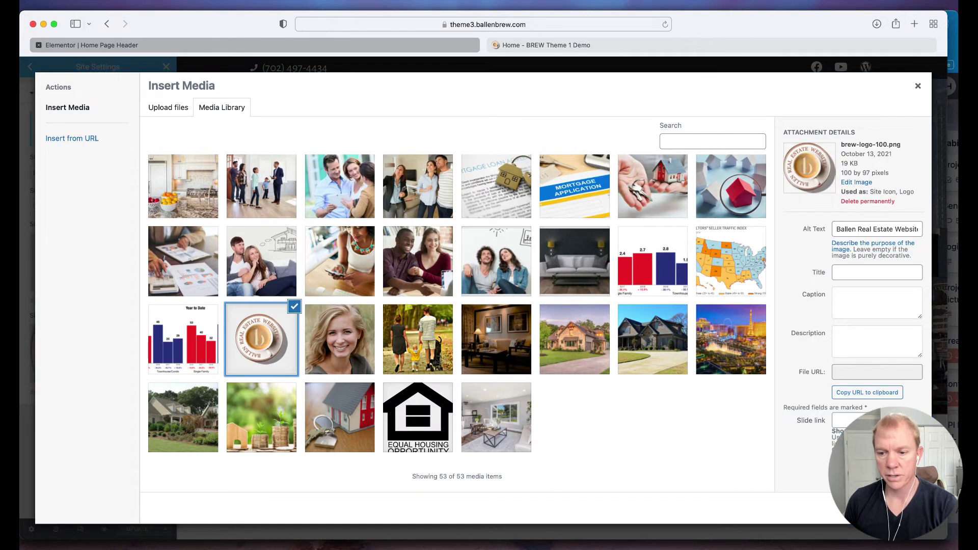
key("Escape")
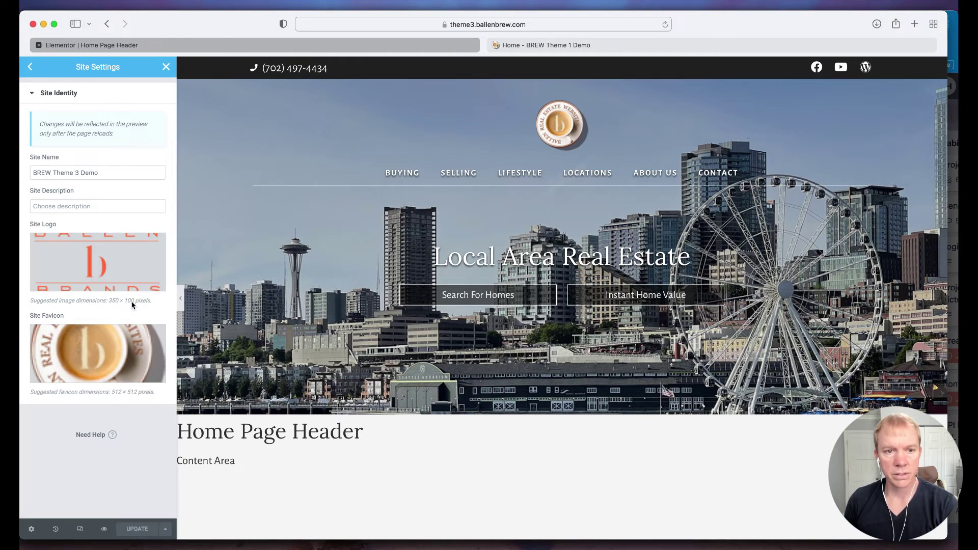
- Reload the editor, select the header logo, and reopen Site Settings from the main menu
key("super+r")
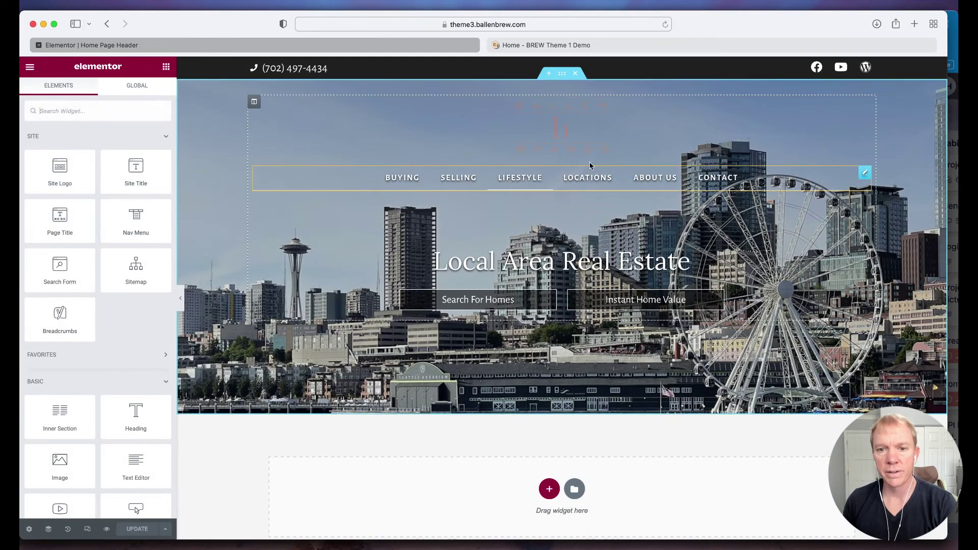
left_click(566, 133)
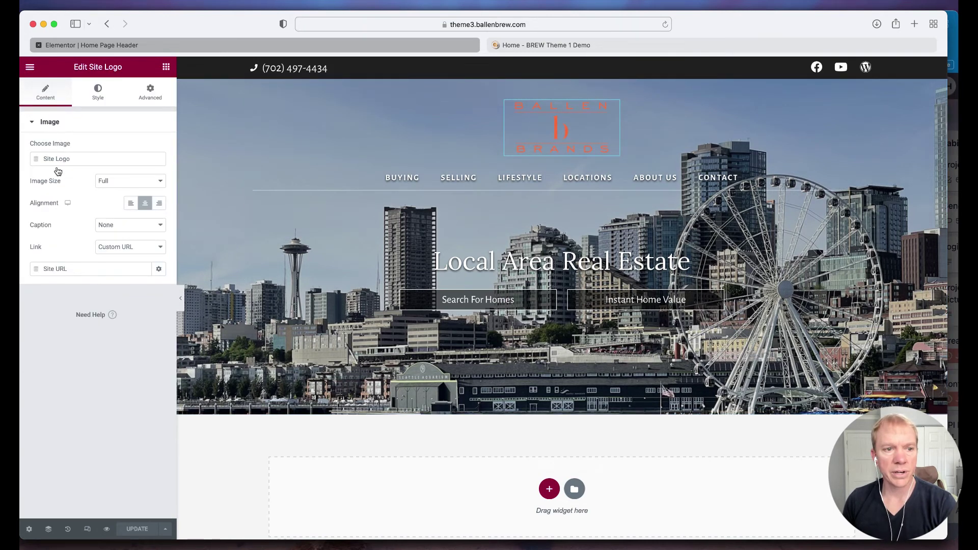
left_click(29, 72)
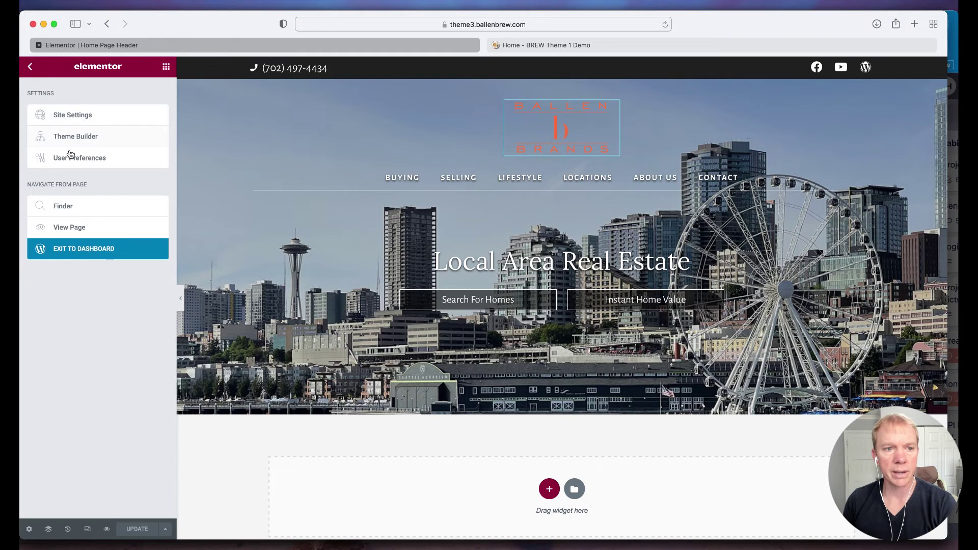
left_click(66, 115)
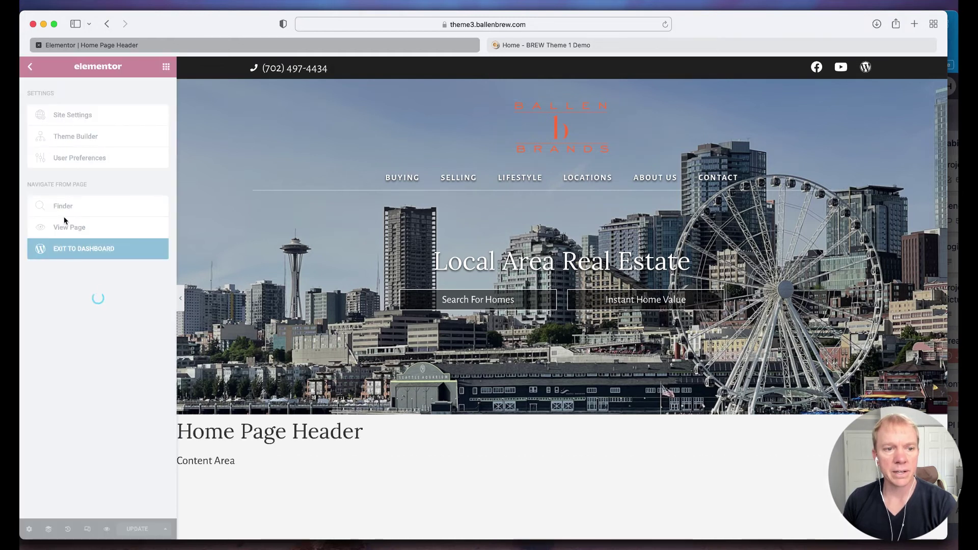
- Switch the Site Identity logo back to brew-logo-100.png, save with UPDATE, and return to the editor
left_click(74, 303)
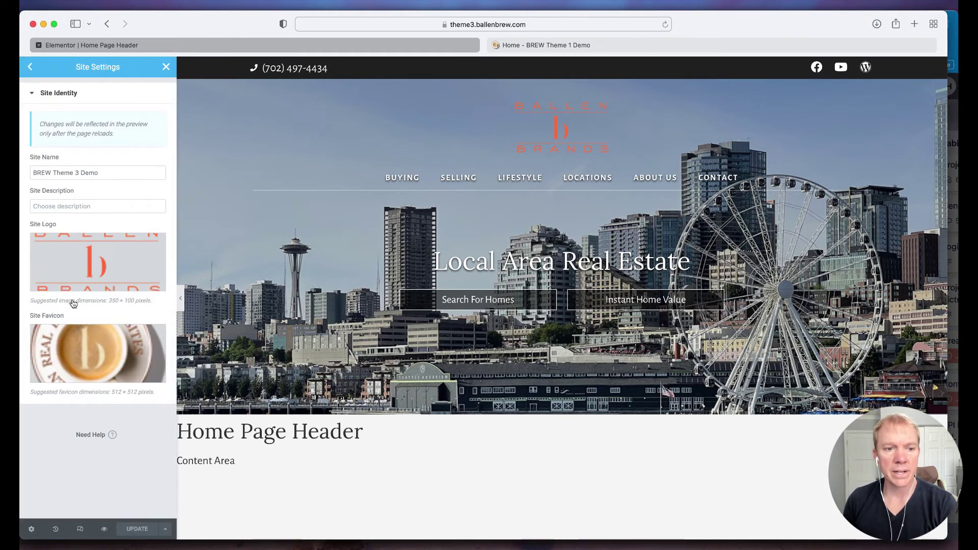
left_click(93, 272)
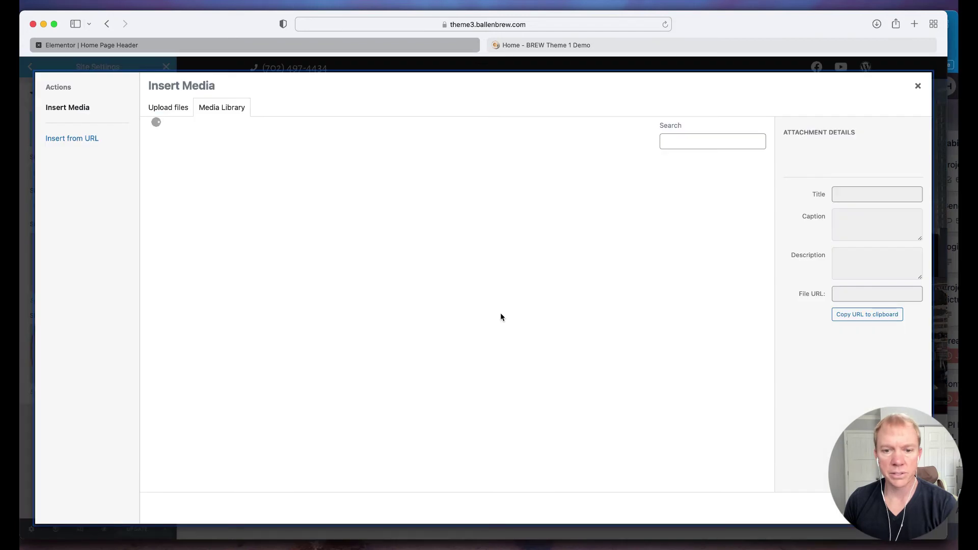
scroll(461, 407, "down", 5)
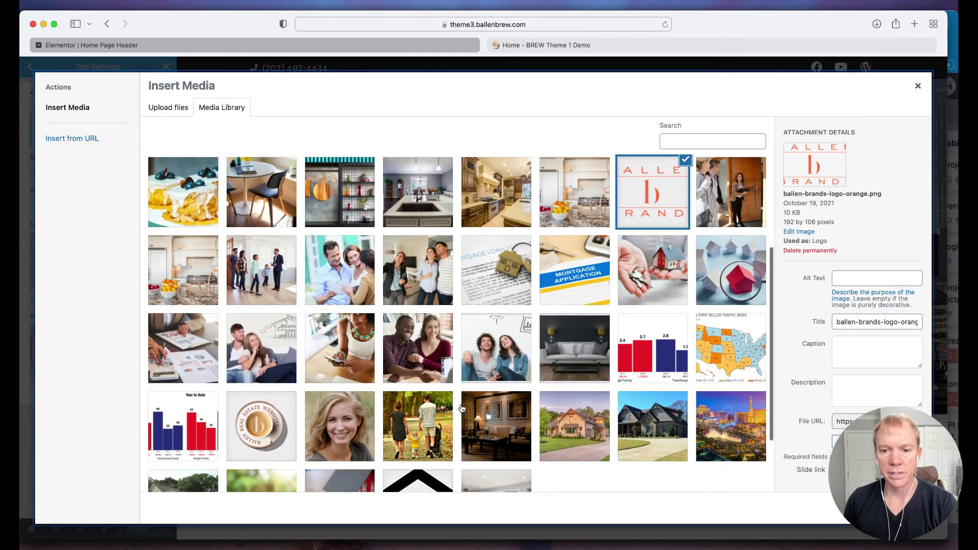
left_click(242, 331)
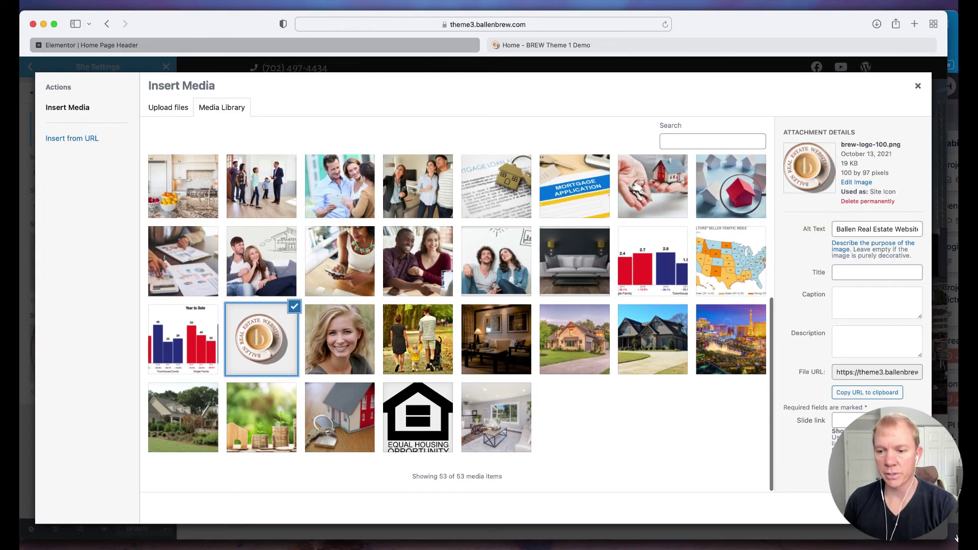
left_click(899, 507)
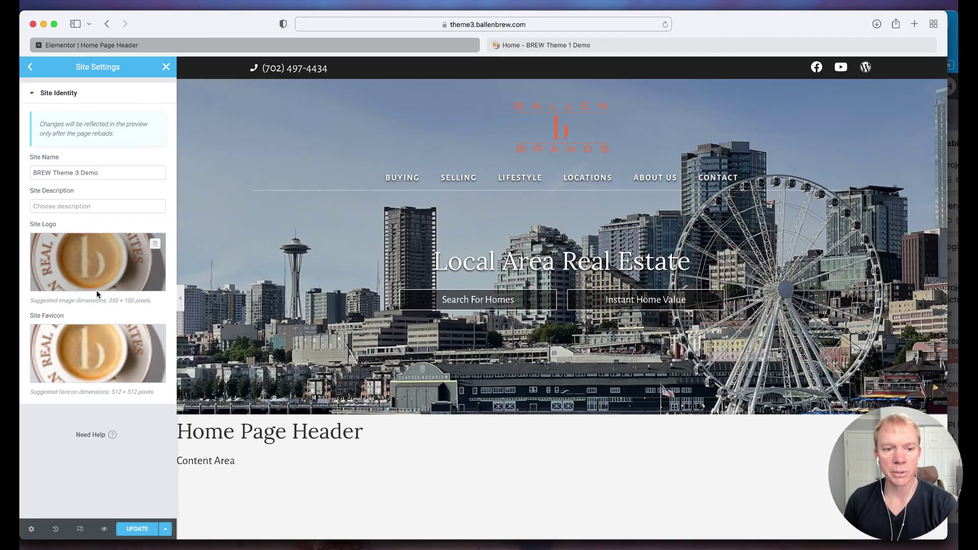
left_click(139, 530)
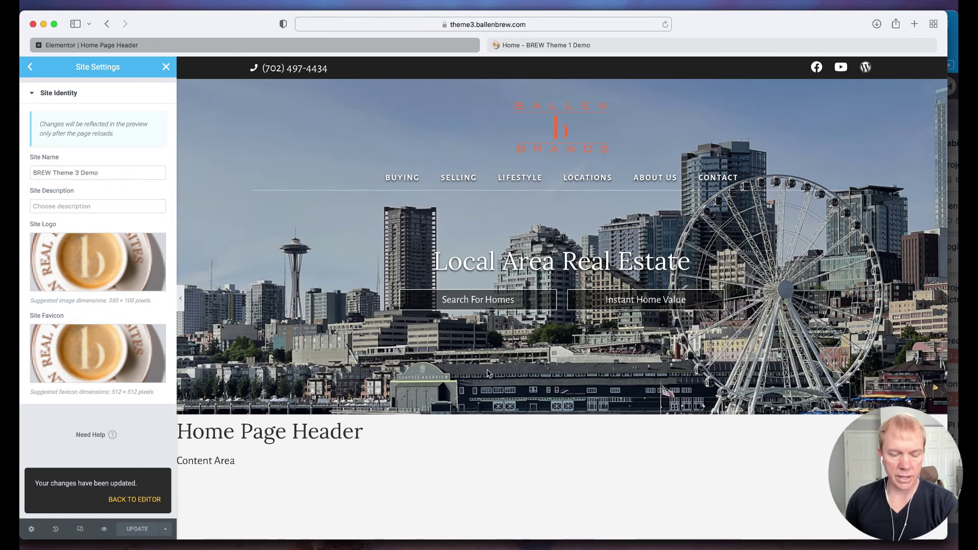
left_click(135, 500)
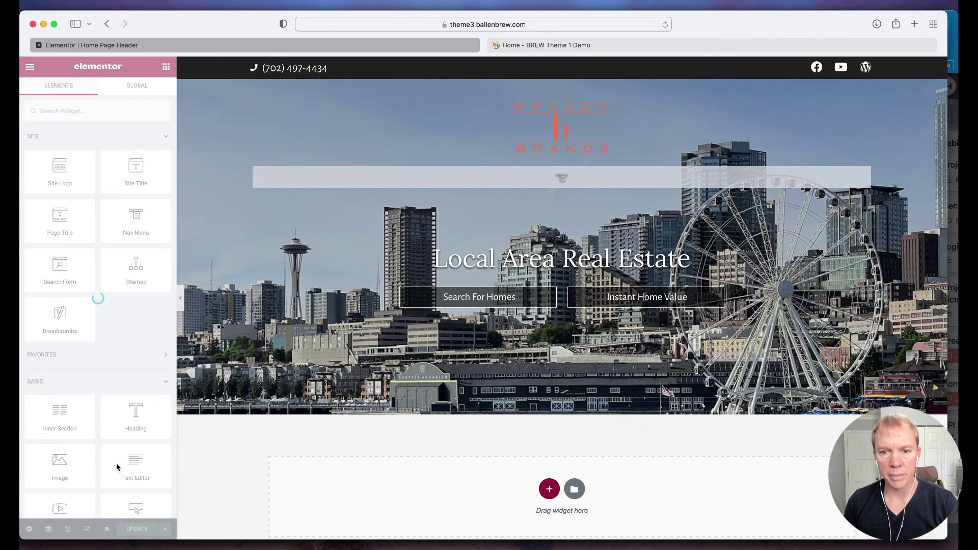
- Reload the editor and check that the header shows the round coffee-cup logo again
key("super+r")
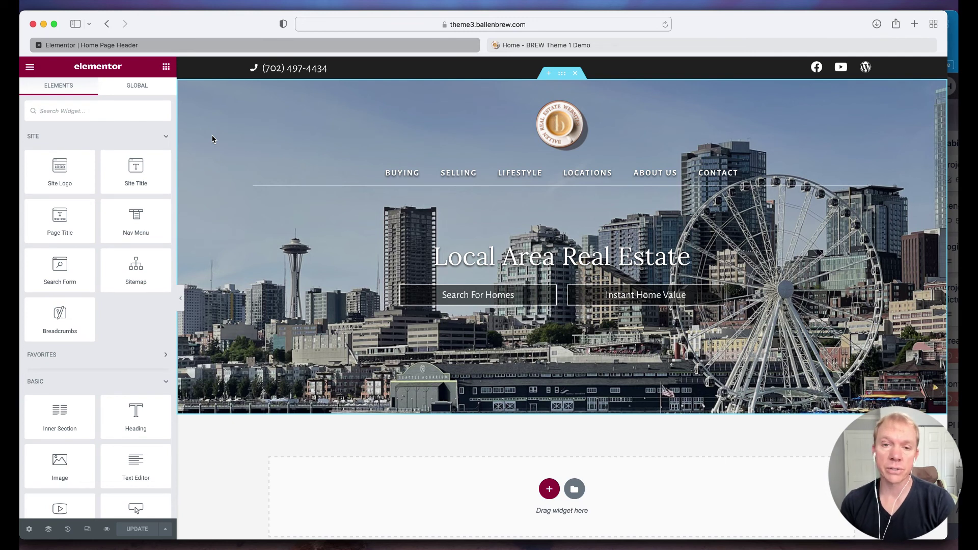
scroll(334, 126, "down", 1)
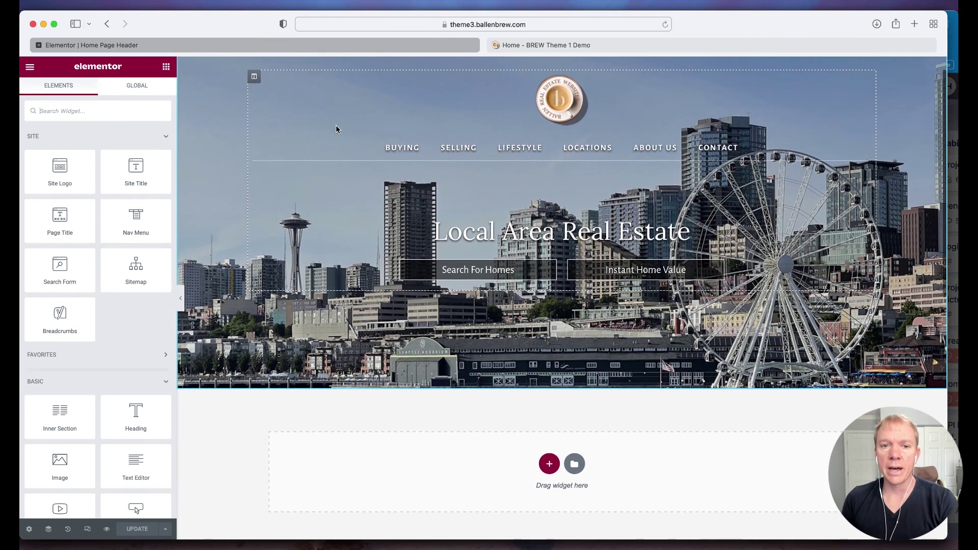
scroll(335, 130, "up", 1)
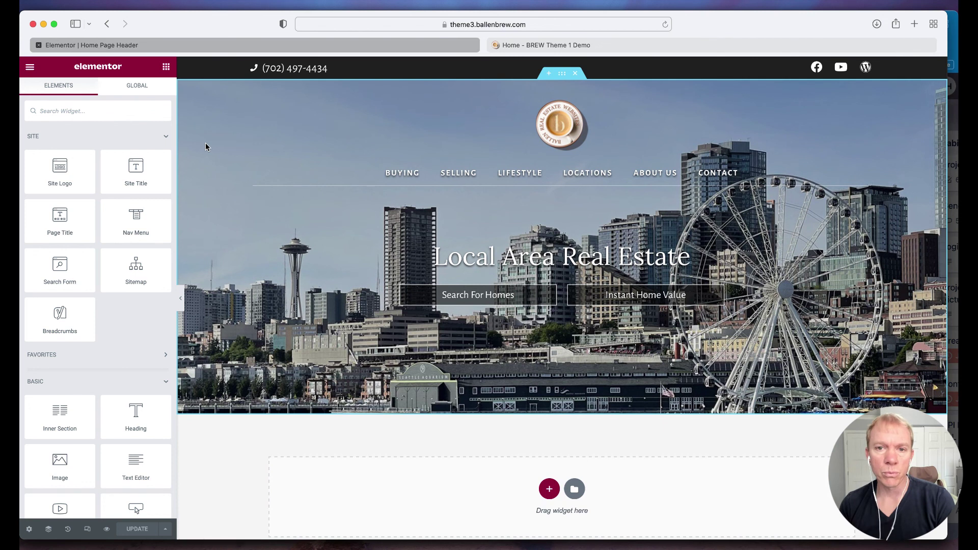